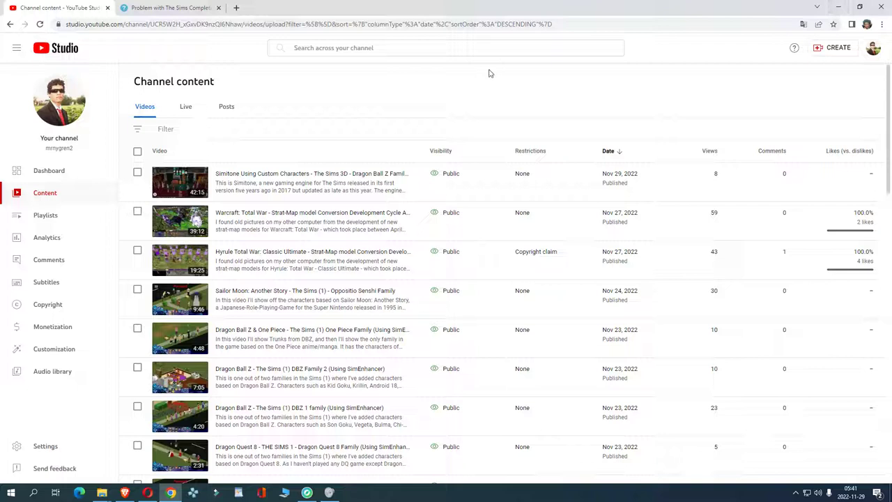
# Open the Windows Volume Mixer (Volymkontrollen) over YouTube Studio's Channel content page
pyautogui.click(329, 493)
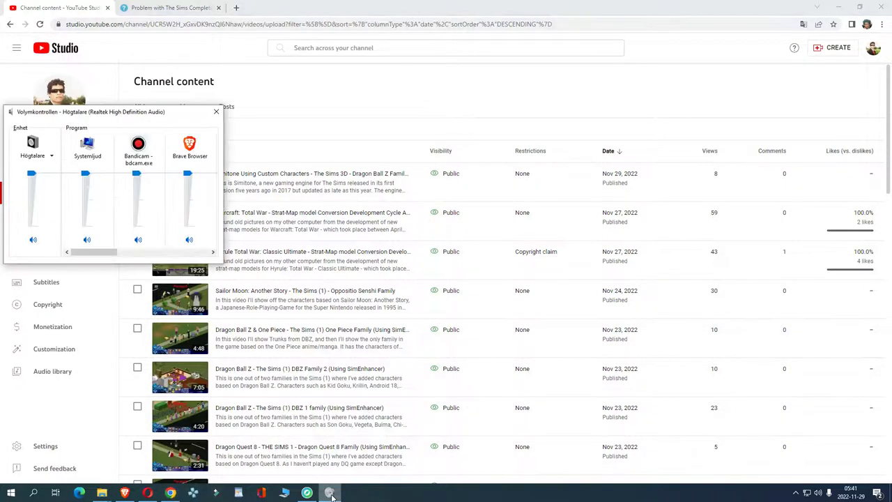
# Scroll the mixer to show the Brave, fsolauncher and Chrome sliders, then minimise Chrome to reveal the desktop
pyautogui.moveTo(104, 252); pyautogui.dragTo(199, 250)
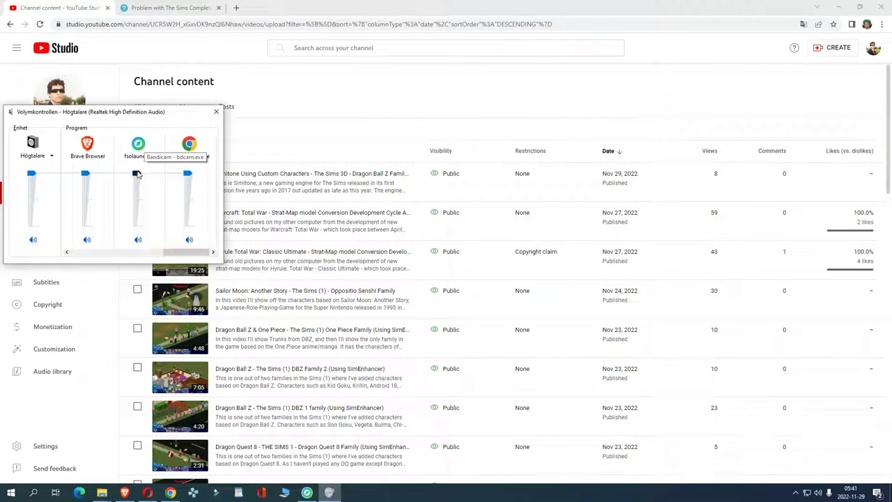
pyautogui.click(652, 49)
pyautogui.click(838, 7)
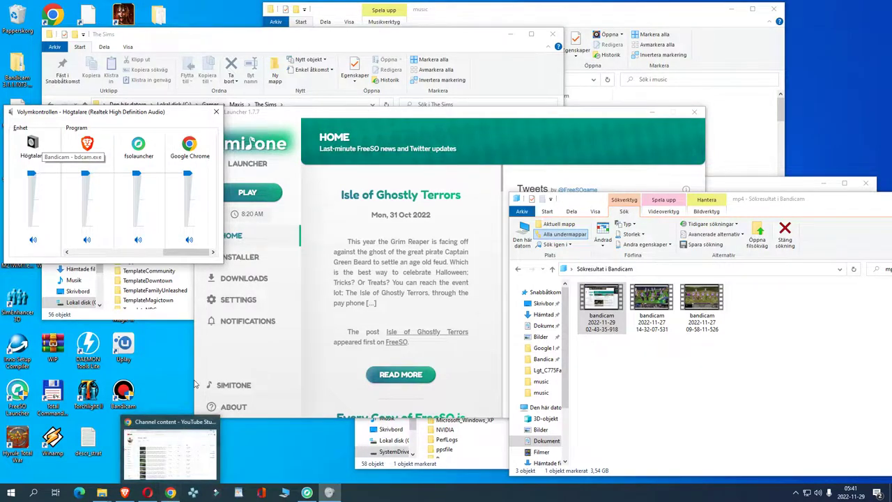
pyautogui.click(171, 493)
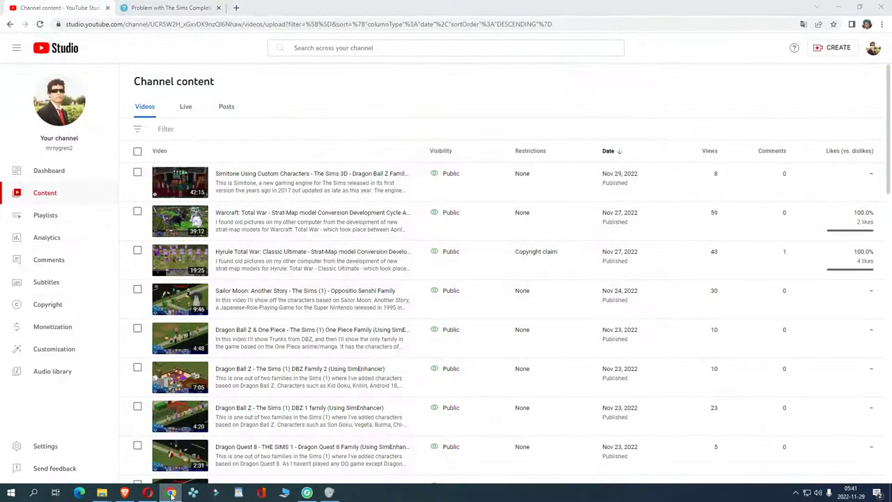
pyautogui.click(171, 494)
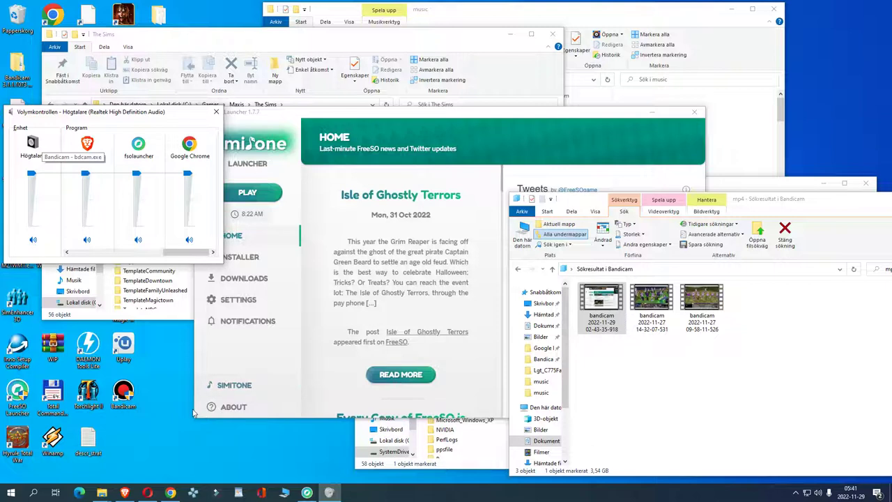
pyautogui.click(14, 300)
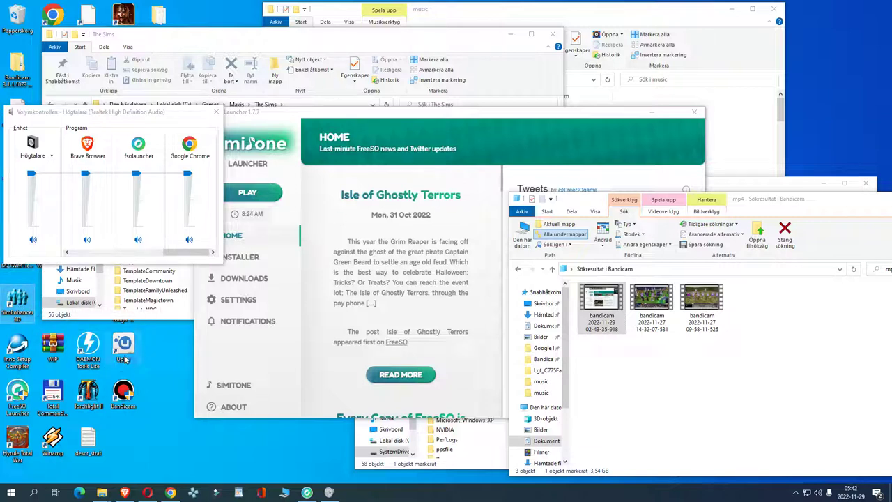
pyautogui.doubleClick(17, 300)
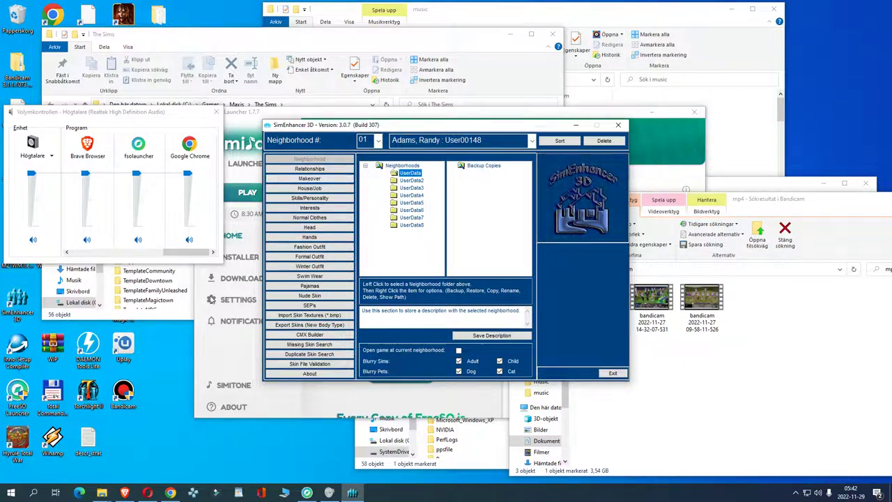
# Load neighbourhood 01 in SimEnhancer 3D and show its list of sims
pyautogui.click(176, 352)
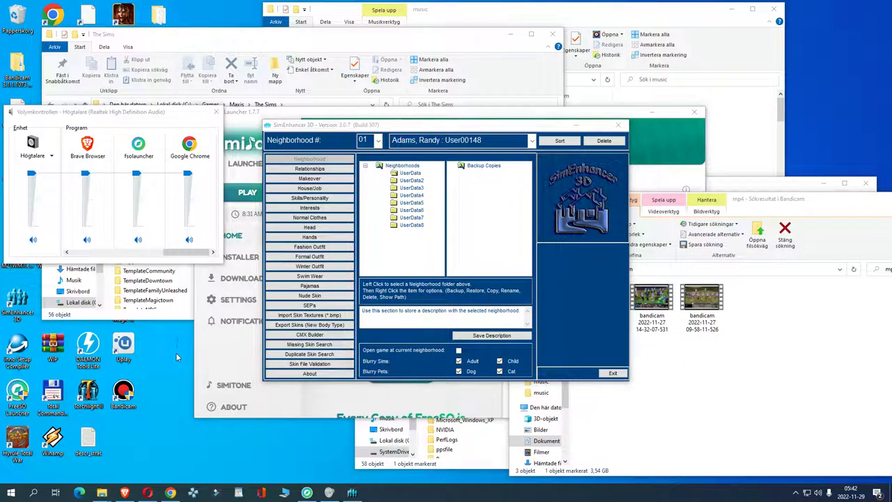
pyautogui.moveTo(164, 372); pyautogui.dragTo(187, 331)
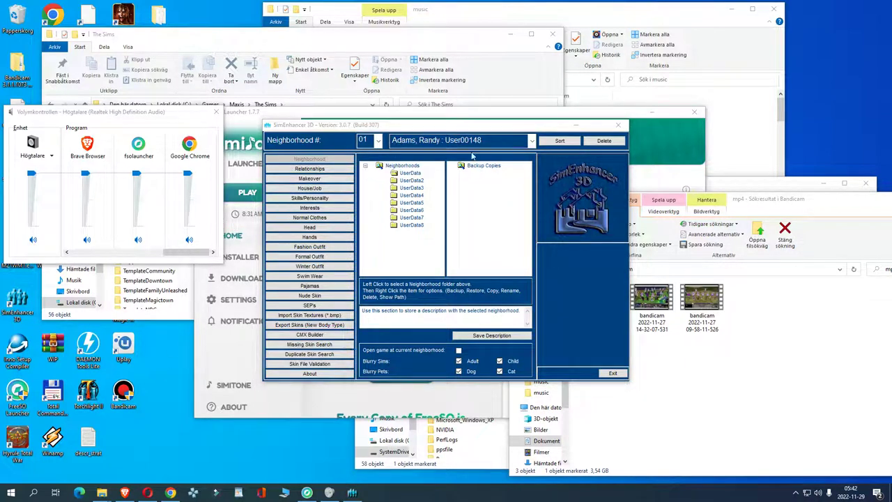
pyautogui.click(531, 142)
# Browse the sim list and select the first DBZ Family 1 sim, User00180
pyautogui.scroll(-12, 510, 138)
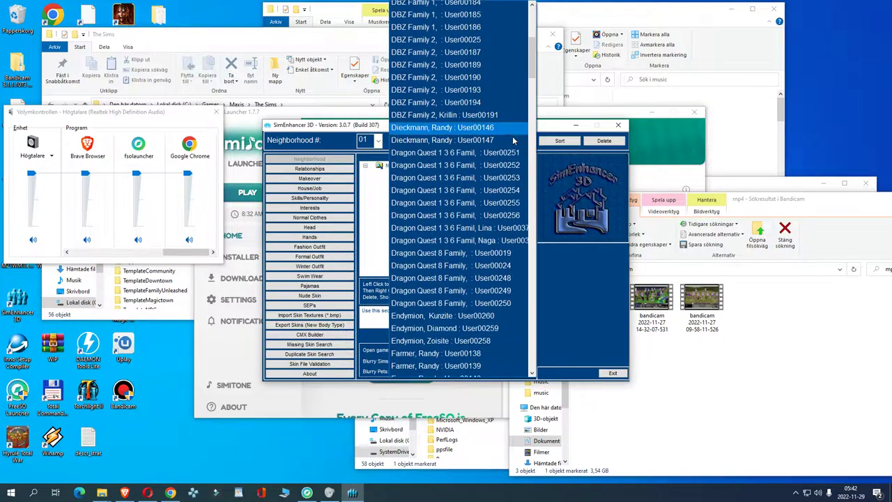
pyautogui.scroll(-8, 510, 138)
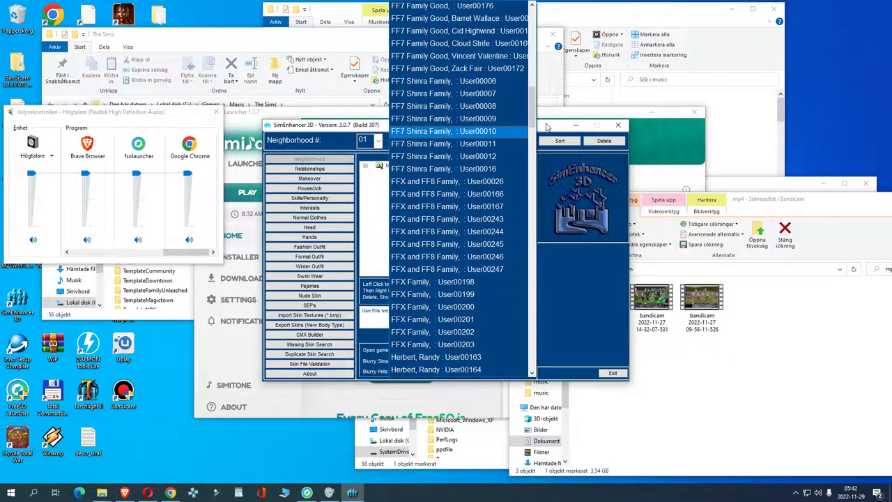
pyautogui.click(549, 153)
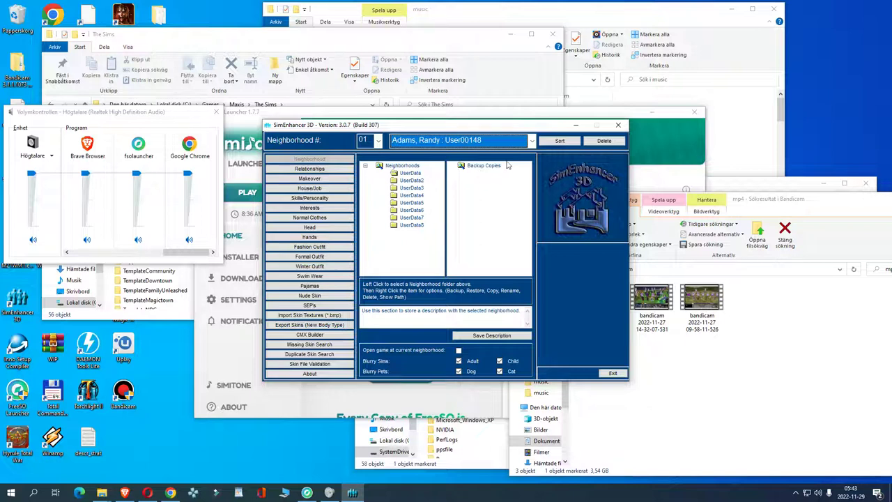
pyautogui.click(532, 142)
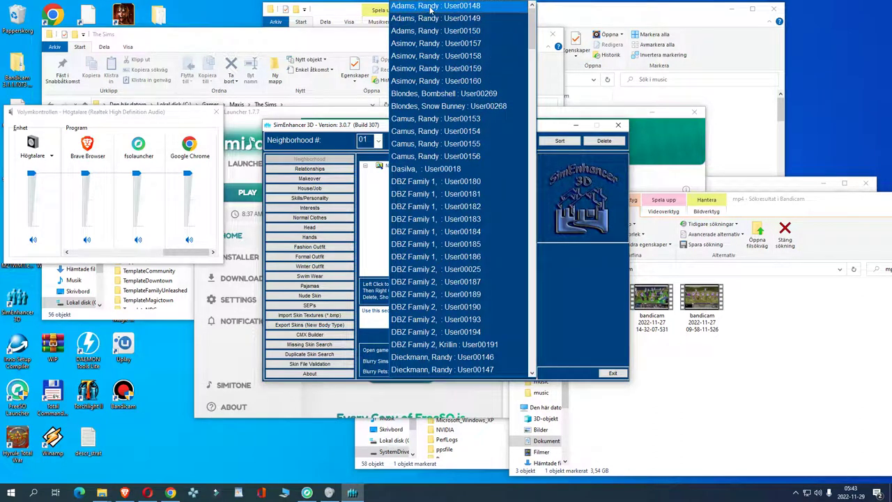
pyautogui.scroll(-1, 431, 153)
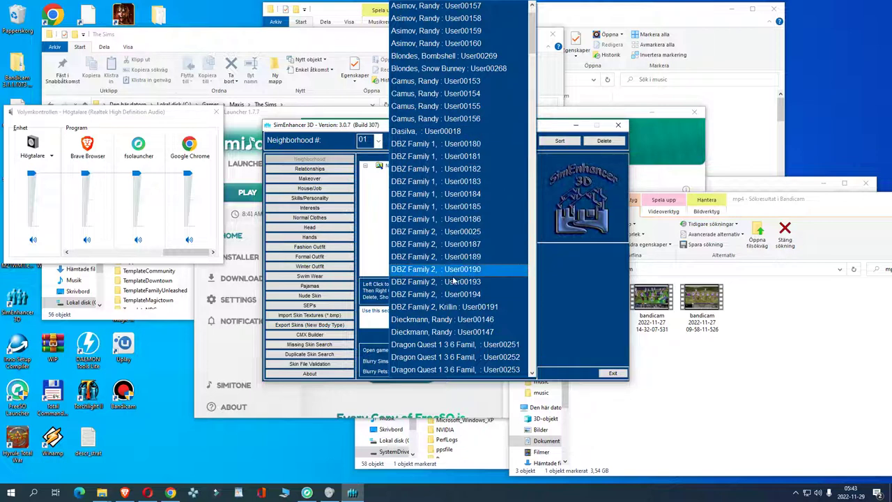
pyautogui.click(428, 144)
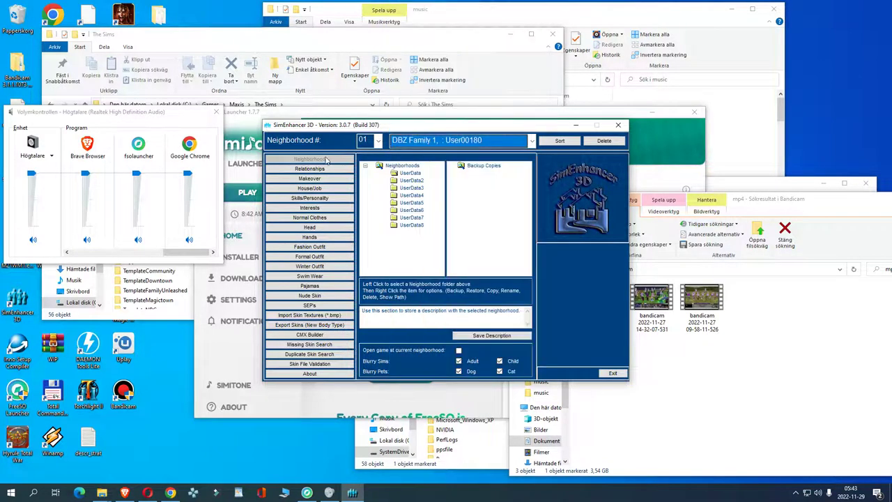
# Show the DBZ Family 1 sim's Relationships page, browse the sim list, and bring FreeSO Launcher forward
pyautogui.click(312, 170)
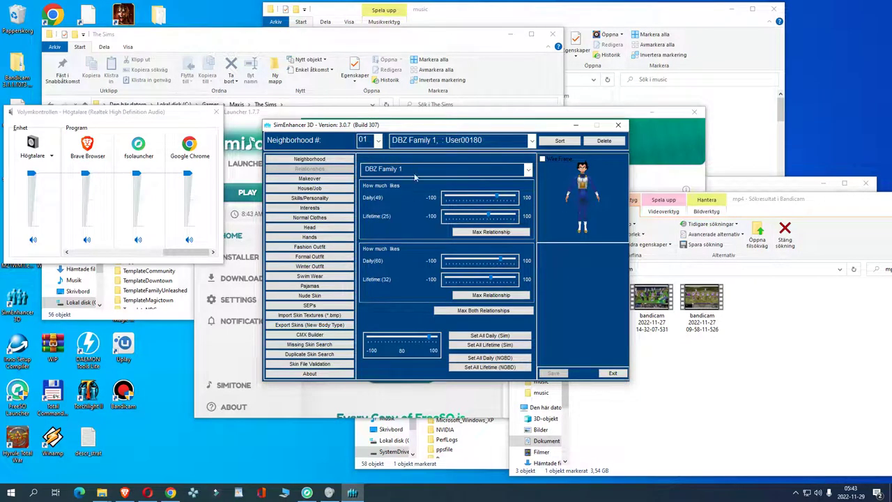
pyautogui.click(532, 141)
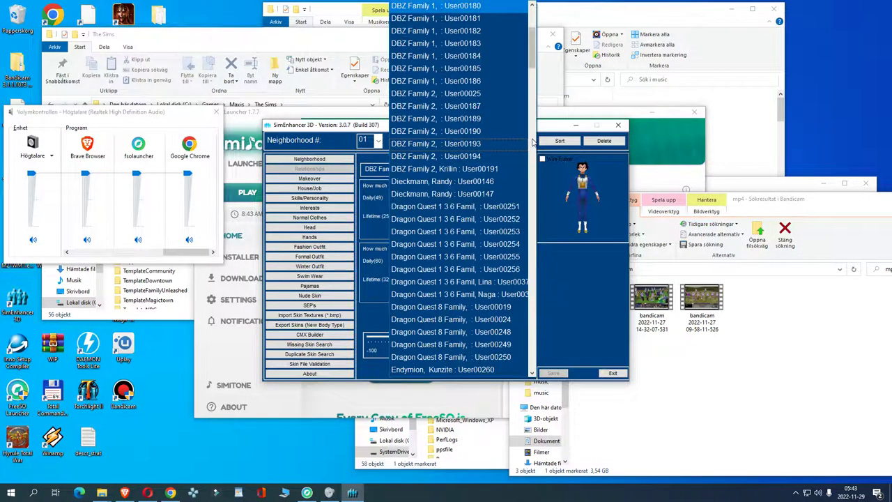
pyautogui.moveTo(535, 66)
pyautogui.mouseDown()
pyautogui.moveTo(535, 47)
pyautogui.moveTo(537, 60)
pyautogui.mouseUp()
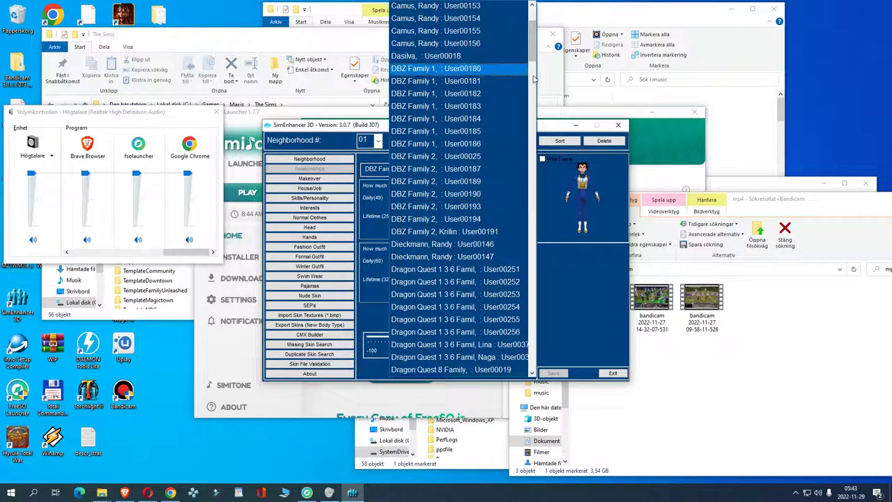
pyautogui.moveTo(535, 52); pyautogui.dragTo(536, 31)
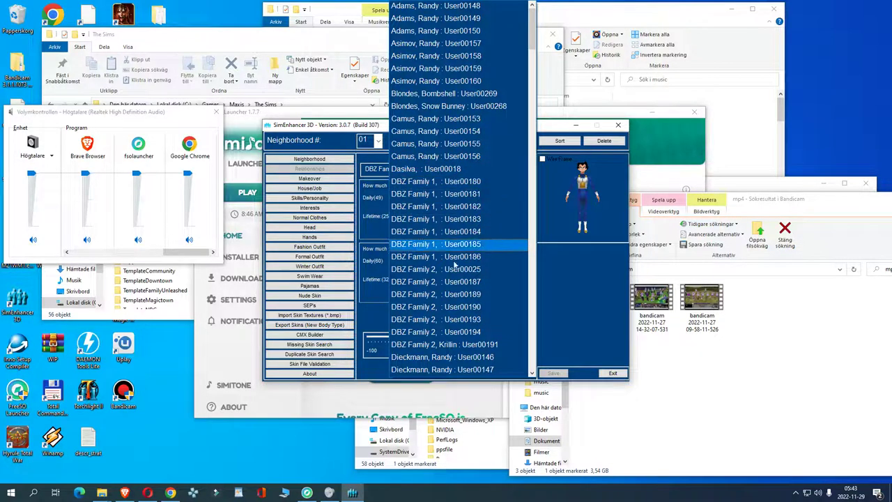
pyautogui.scroll(-4, 460, 209)
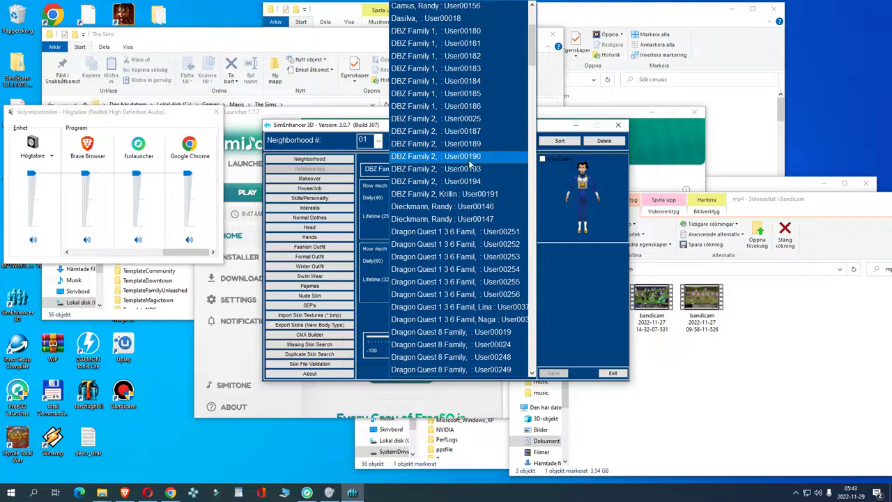
pyautogui.scroll(-4, 465, 174)
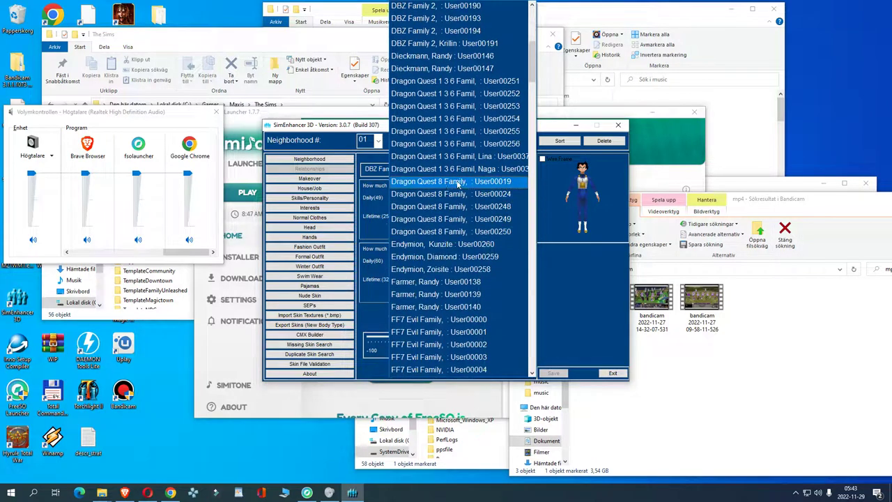
pyautogui.click(579, 116)
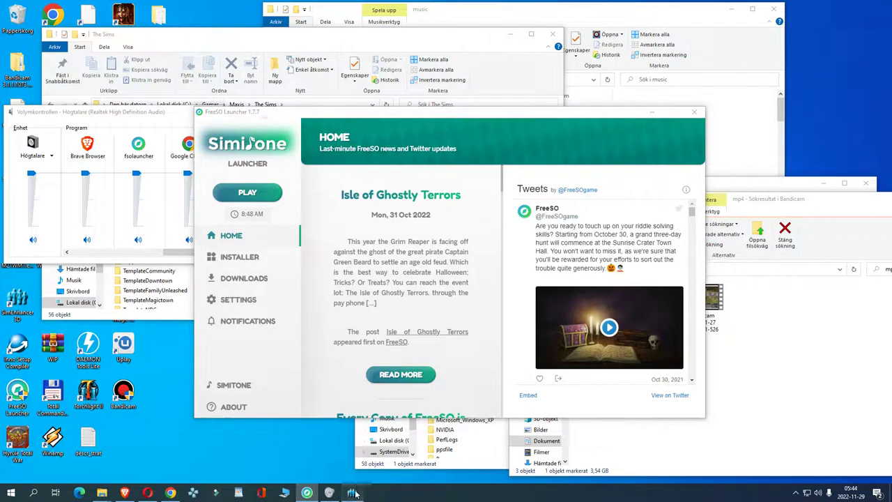
pyautogui.click(355, 489)
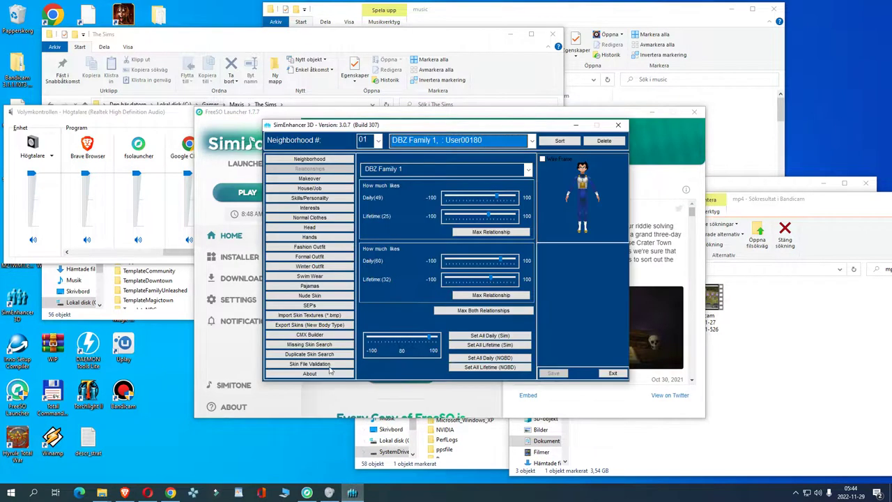
pyautogui.click(310, 180)
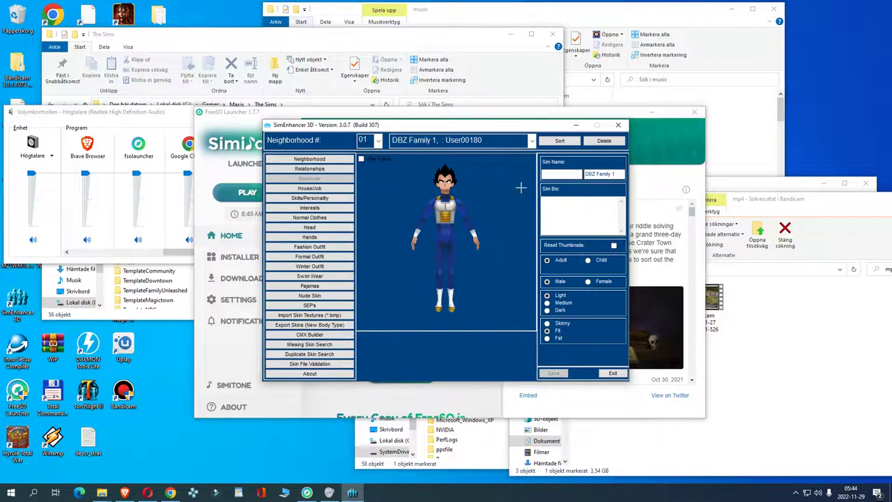
pyautogui.click(557, 174)
# Switch the DBZ Family 1 sim to its Relationships page, browse the family and sim lists, then bring FreeSO Launcher forward
pyautogui.click(314, 159)
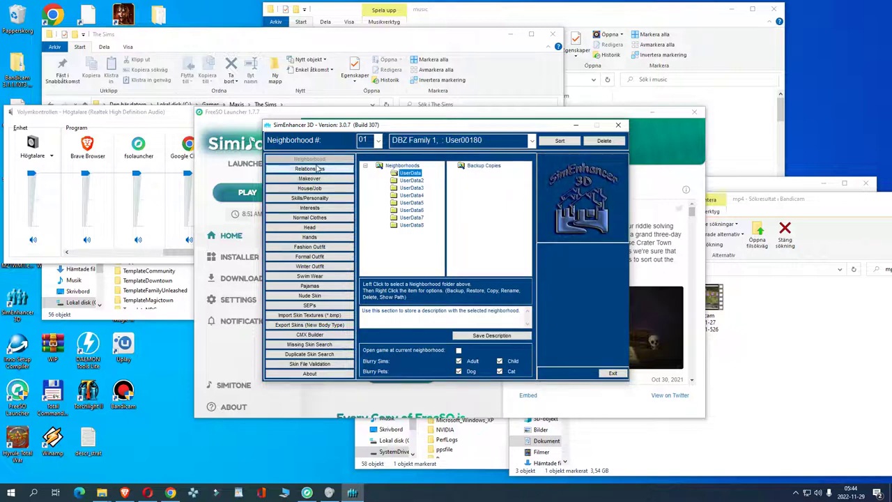
pyautogui.click(324, 169)
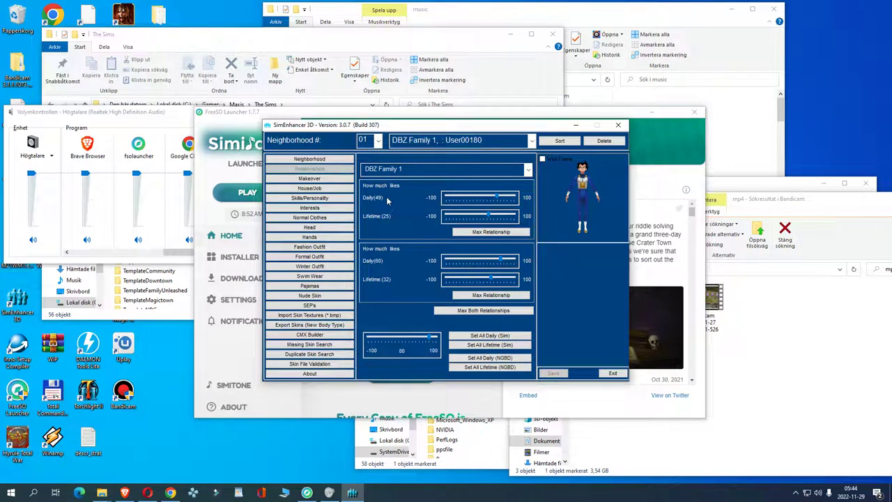
pyautogui.click(517, 170)
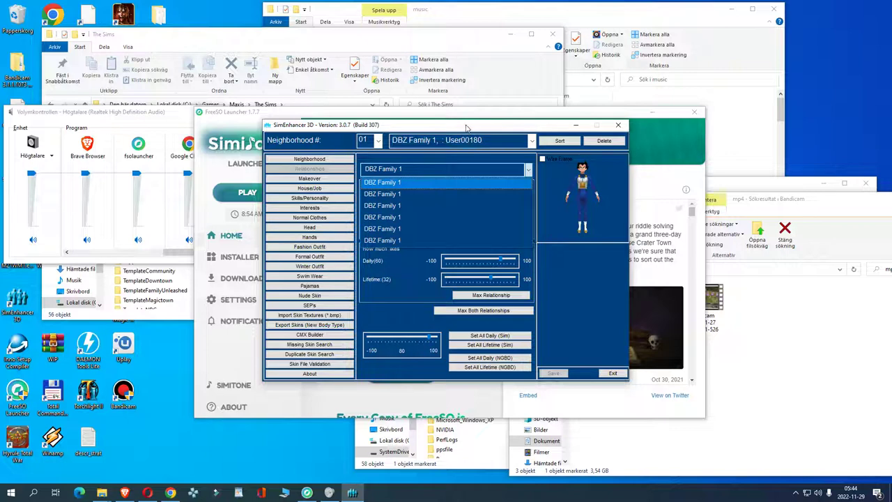
pyautogui.click(532, 140)
pyautogui.click(532, 140)
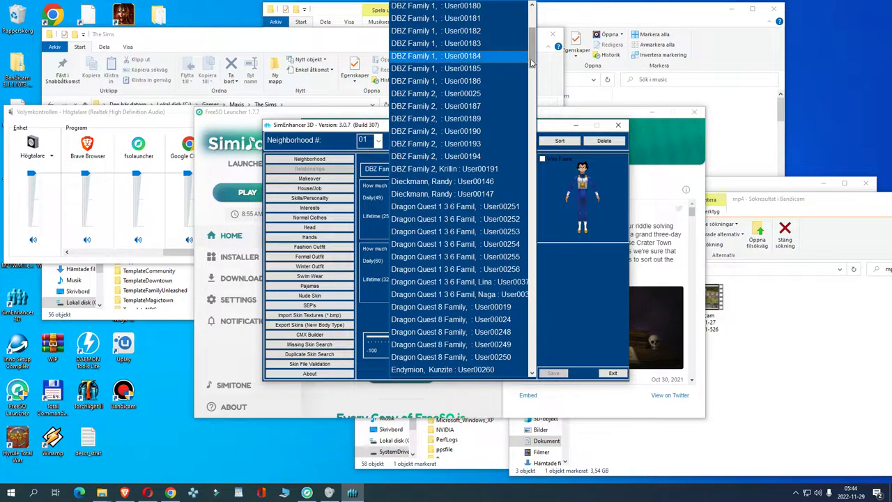
pyautogui.scroll(5, 456, 153)
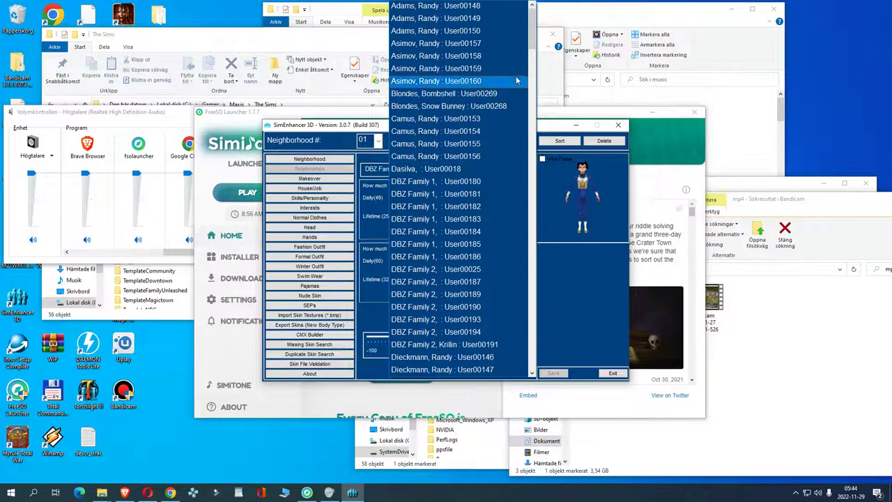
pyautogui.click(369, 113)
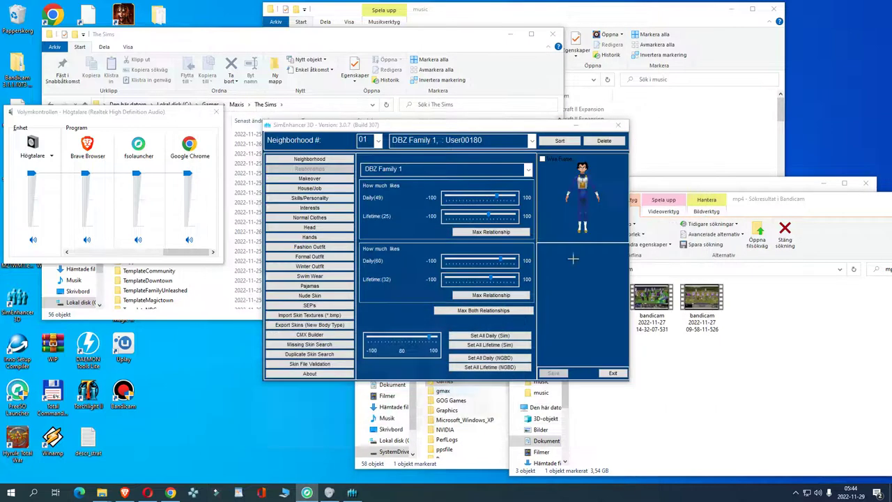
# Minimise FreeSO Launcher and return to the DBZ Family 1 sim's Makeover page
pyautogui.click(652, 111)
pyautogui.click(357, 491)
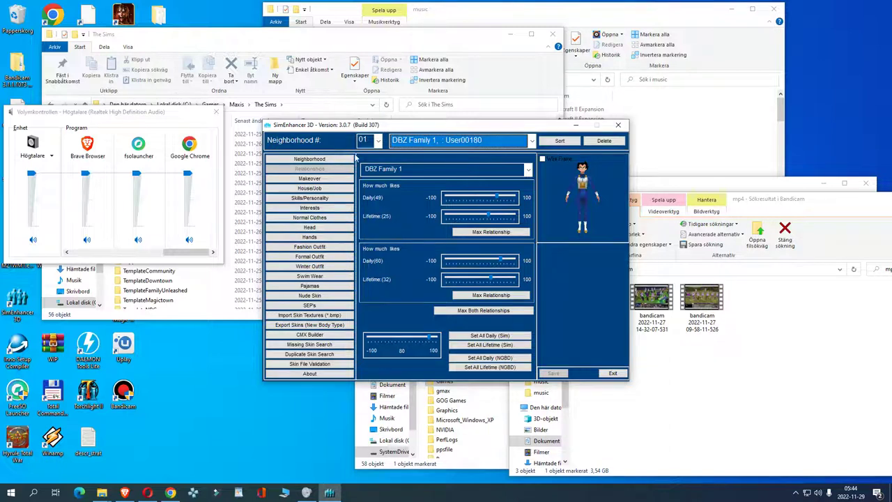
pyautogui.click(312, 181)
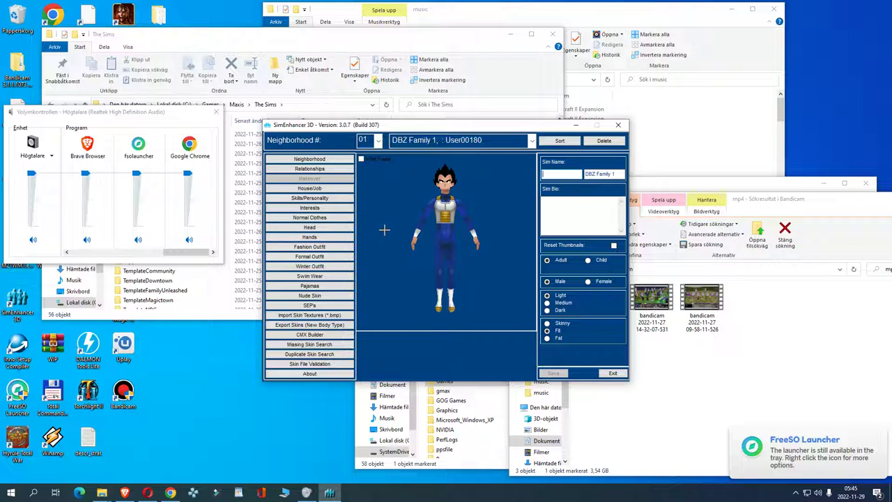
pyautogui.click(822, 451)
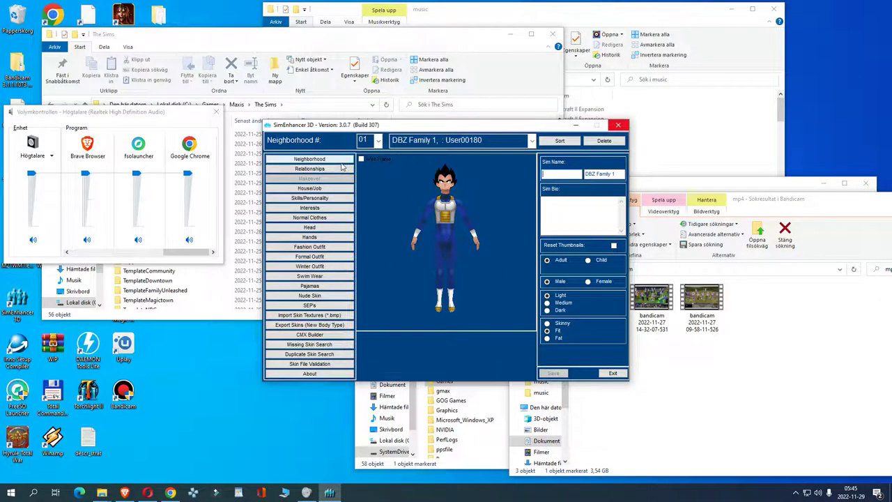
pyautogui.click(533, 141)
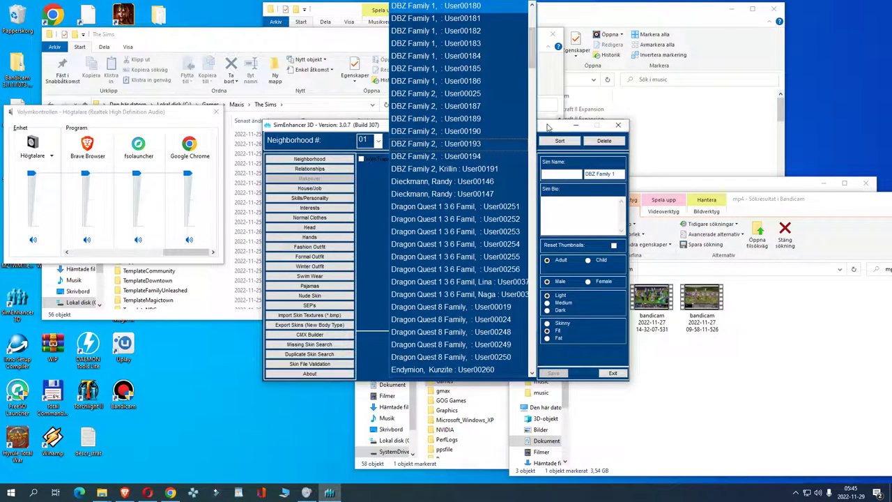
pyautogui.click(547, 128)
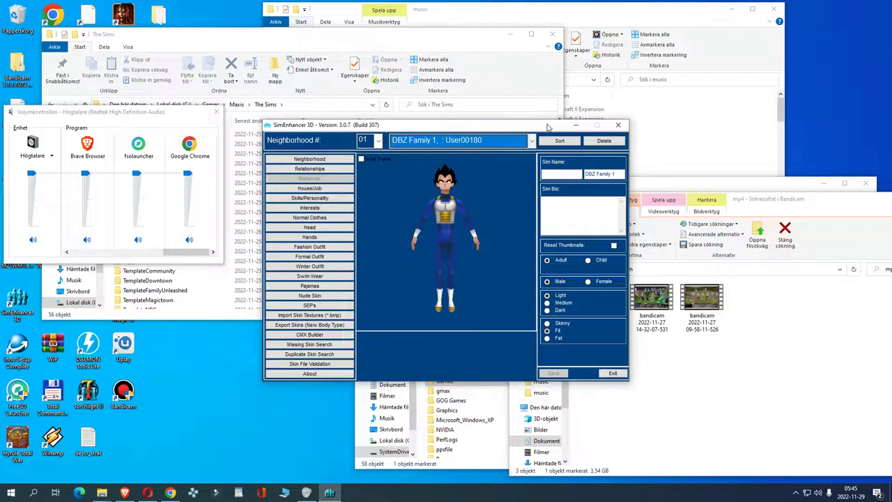
# Show the DBZ Family 1 sim's relationship with the first family member (daily 49, lifetime 25)
pyautogui.click(318, 159)
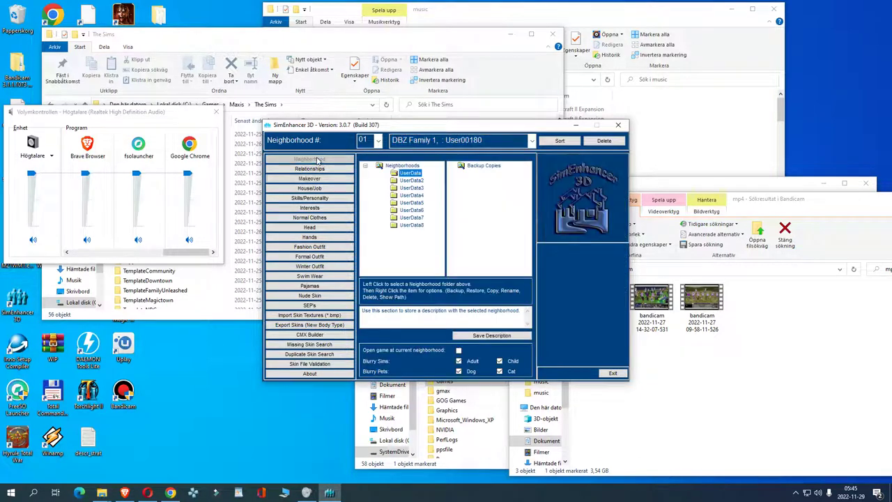
pyautogui.click(317, 170)
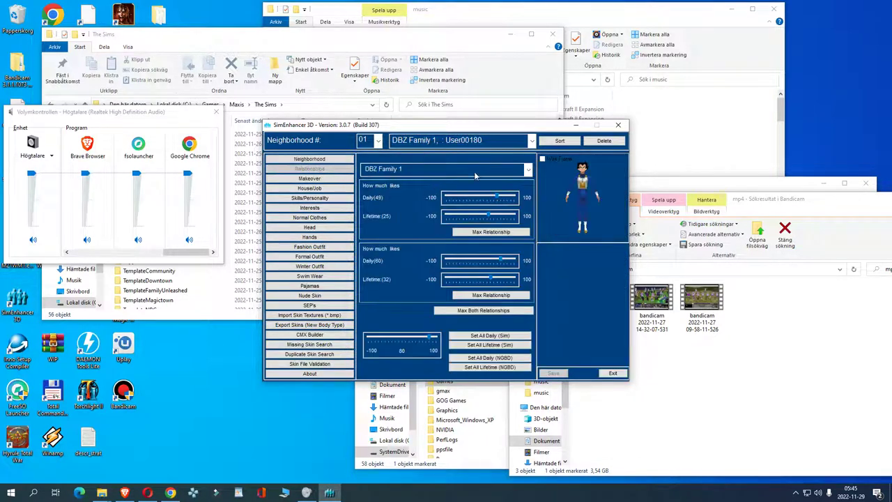
pyautogui.click(475, 171)
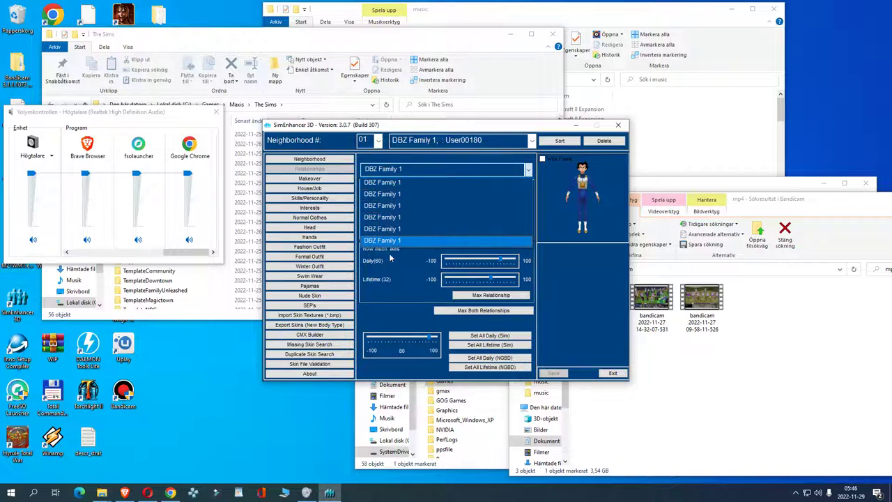
pyautogui.click(450, 158)
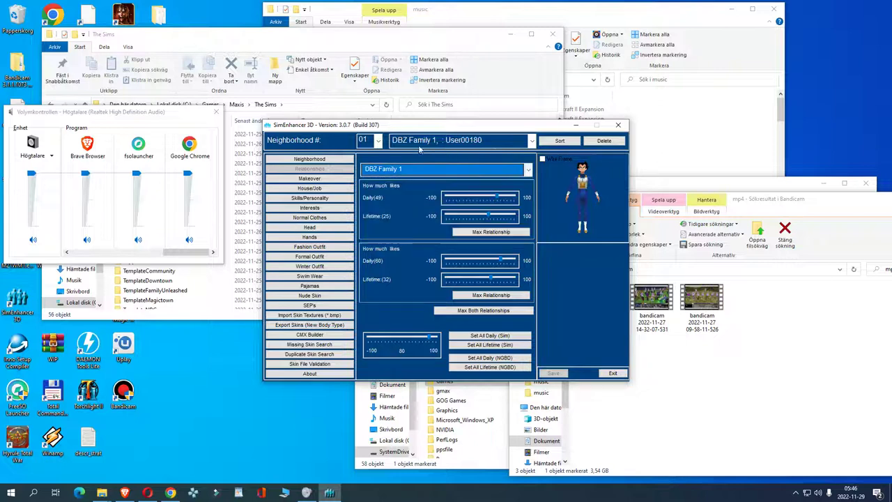
pyautogui.click(519, 143)
pyautogui.click(551, 126)
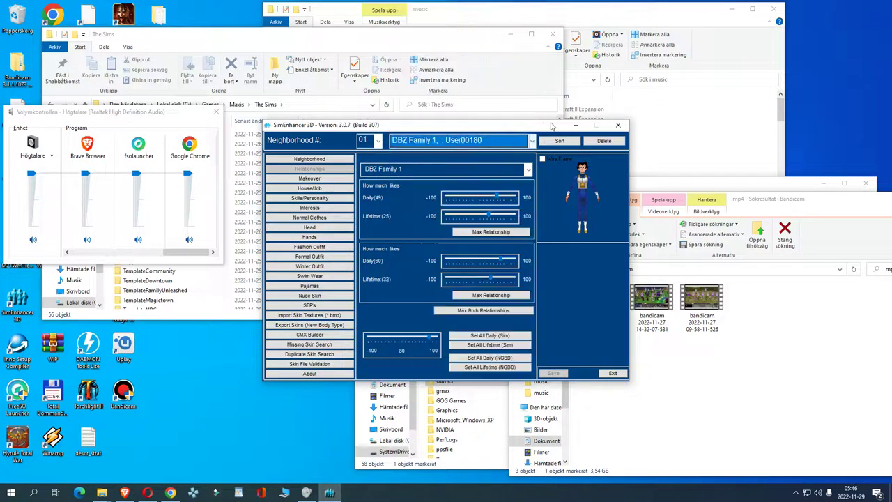
pyautogui.click(416, 171)
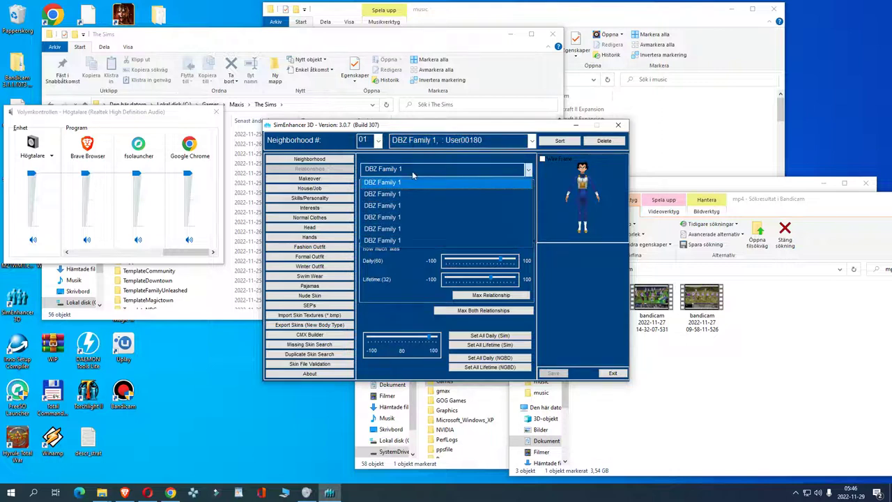
pyautogui.click(423, 172)
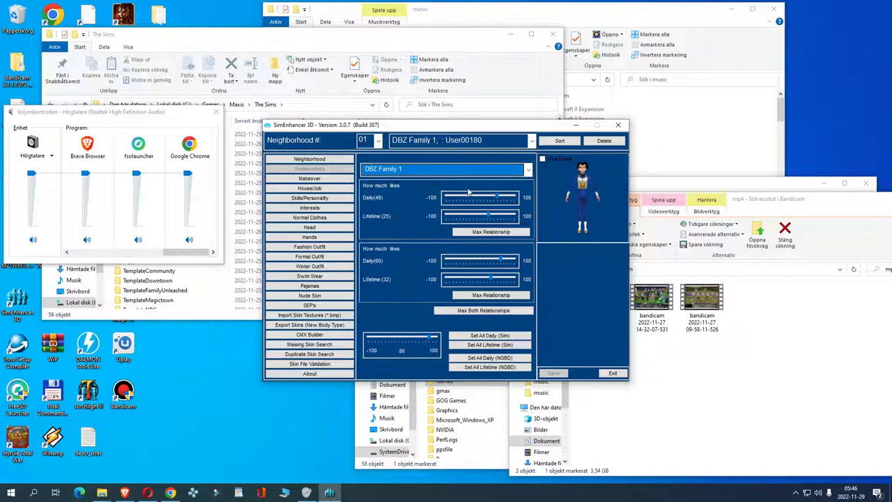
# Raise Daily from 49 to 52, select the second DBZ Family 1 member, then tick and untick Love
pyautogui.moveTo(497, 202); pyautogui.dragTo(498, 200)
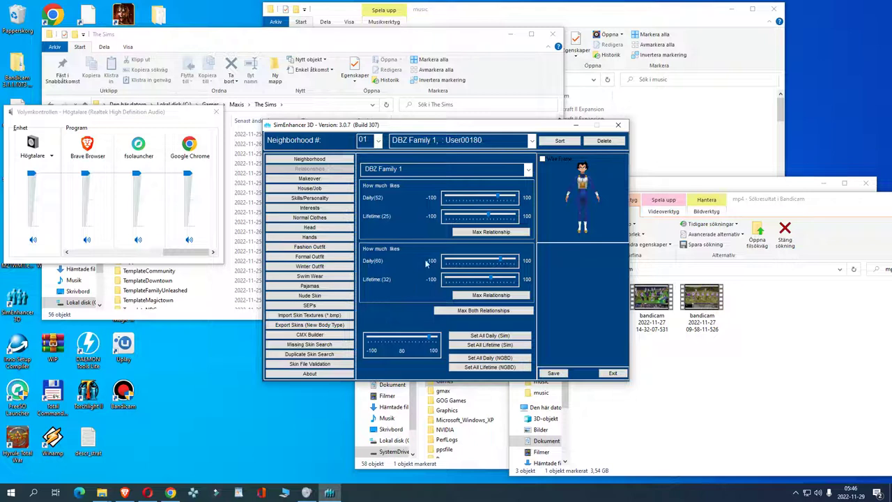
pyautogui.click(518, 170)
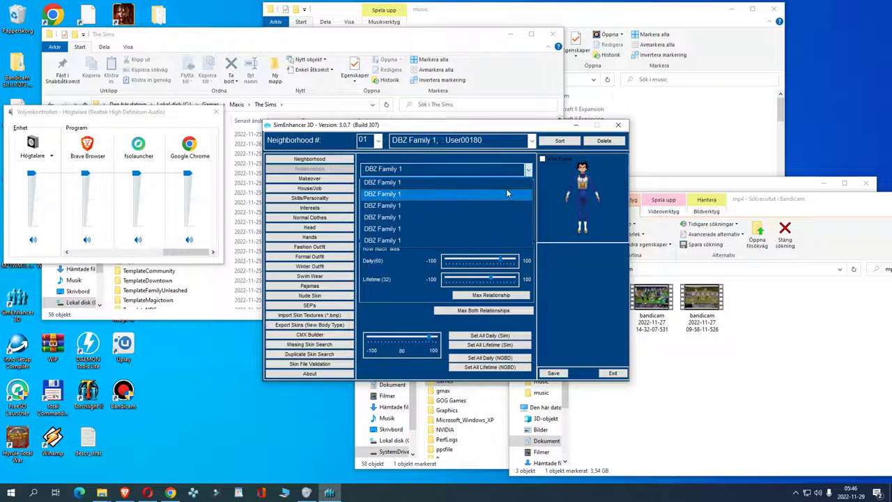
pyautogui.click(506, 193)
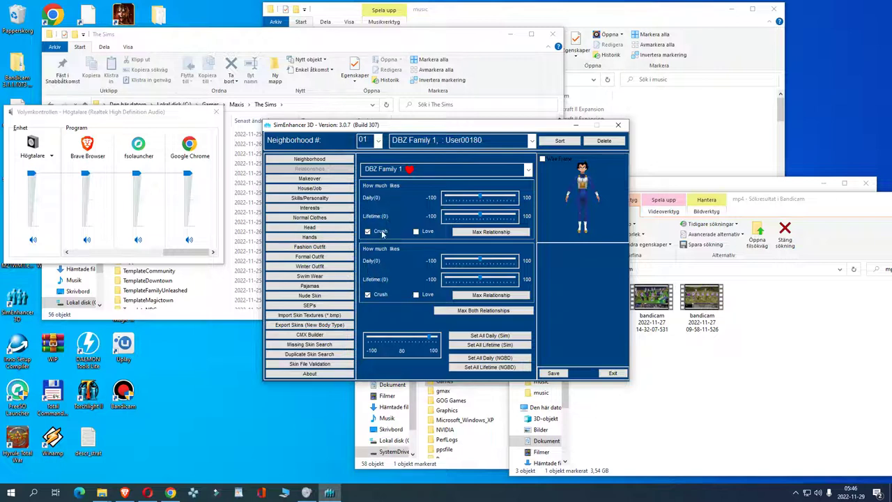
pyautogui.click(416, 231)
pyautogui.click(416, 231)
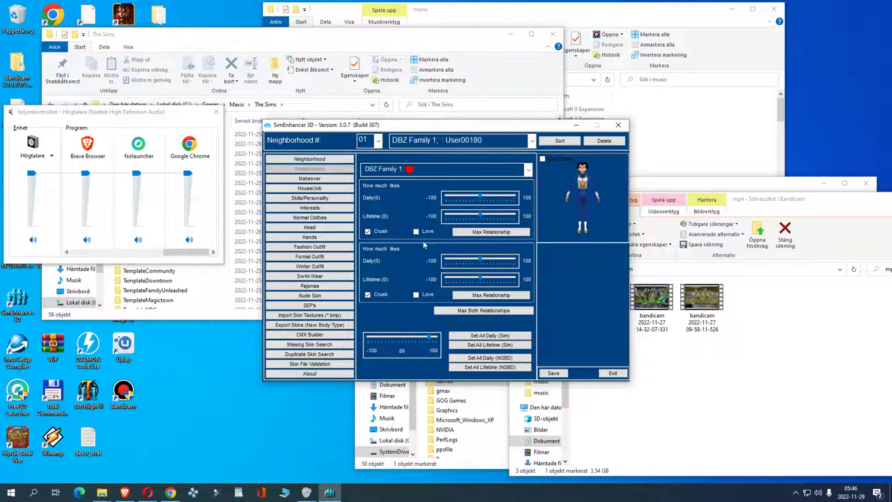